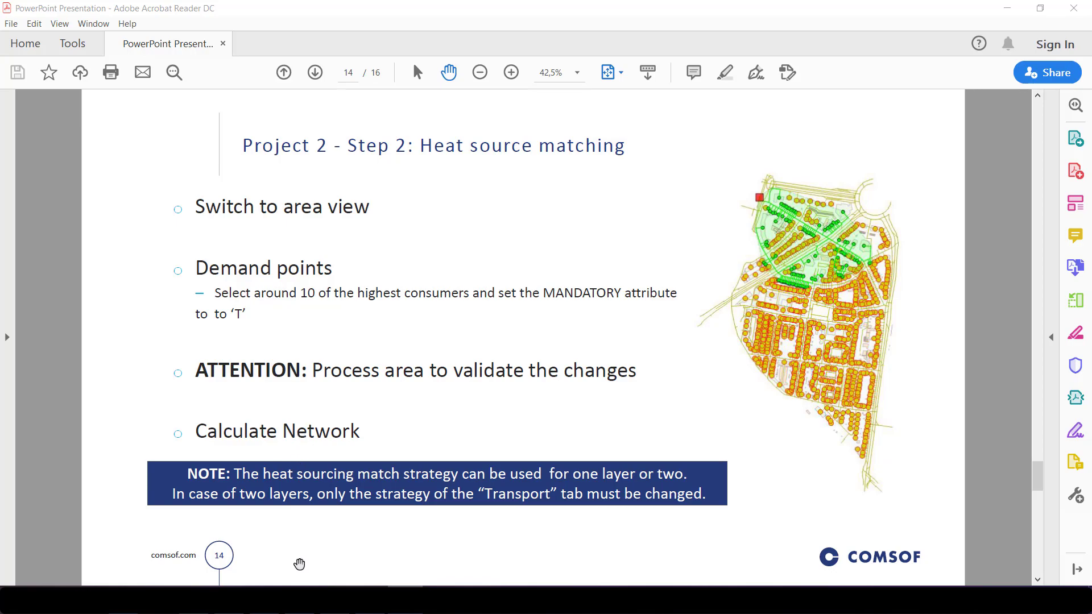
Step: Switch to the QGIS heat network project, show the area view and open the attribute table of the Demand points layer
click(299, 599)
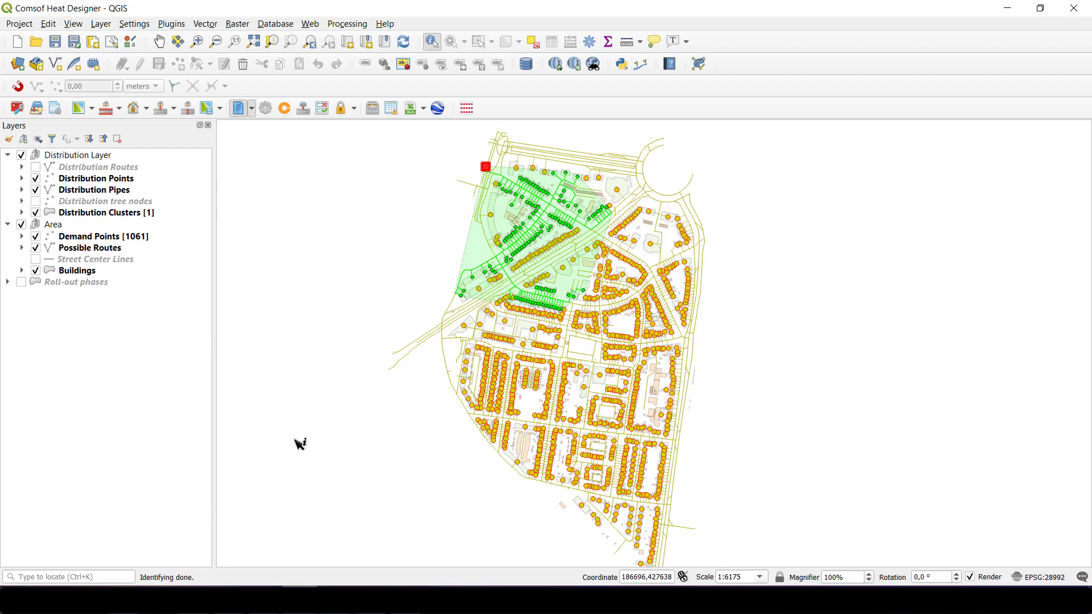
click(80, 114)
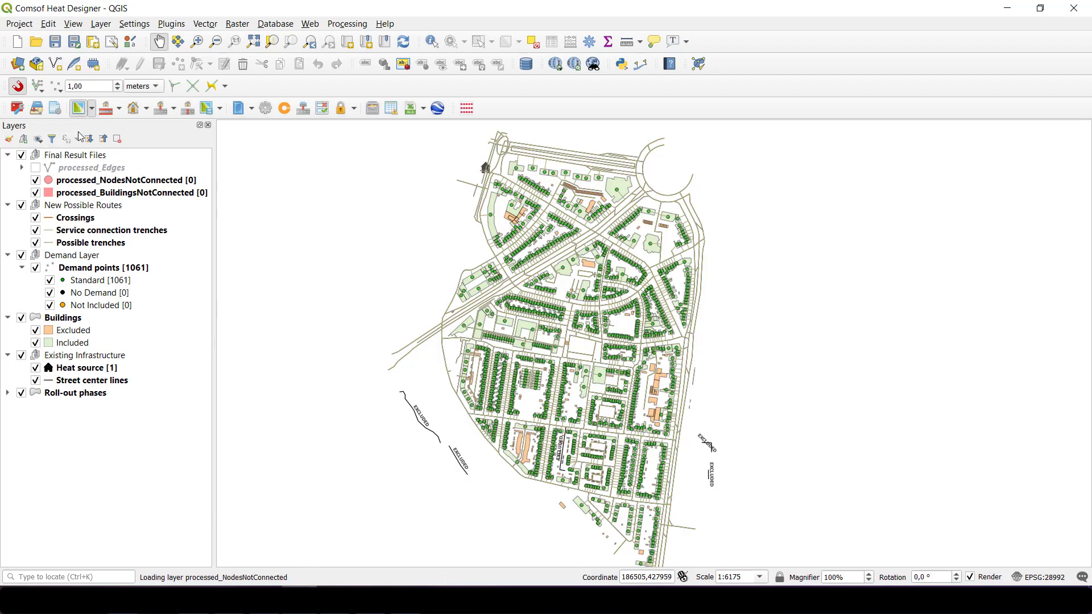
click(98, 269)
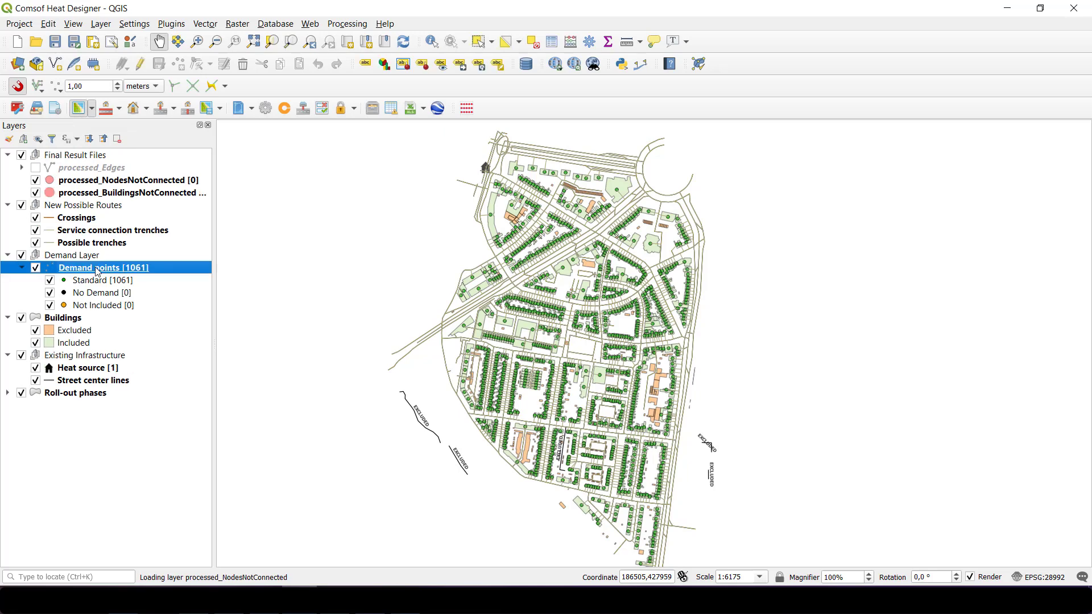
right_click(98, 270)
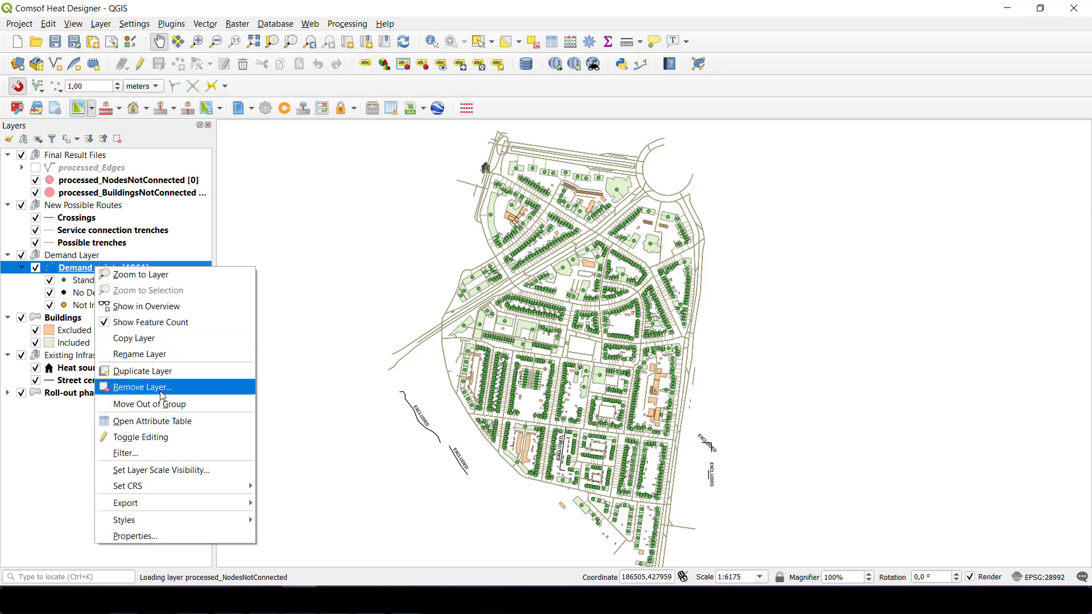
click(168, 422)
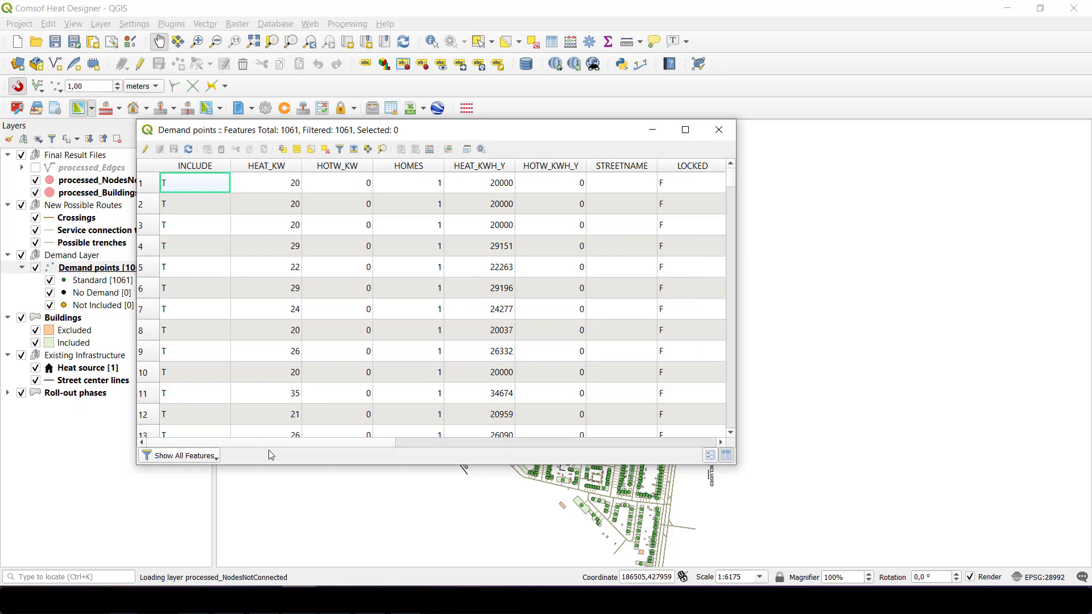
Step: Sort the demand points by HEAT_KWH_Y in descending order and select the ten highest consumers
drag(276, 442, 427, 448)
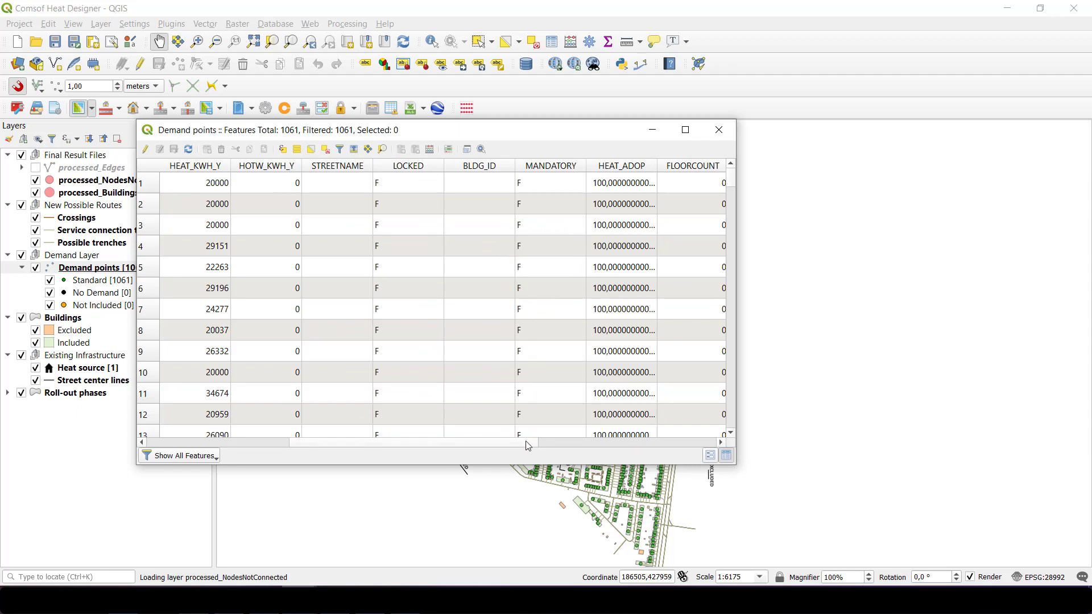
drag(536, 442, 548, 443)
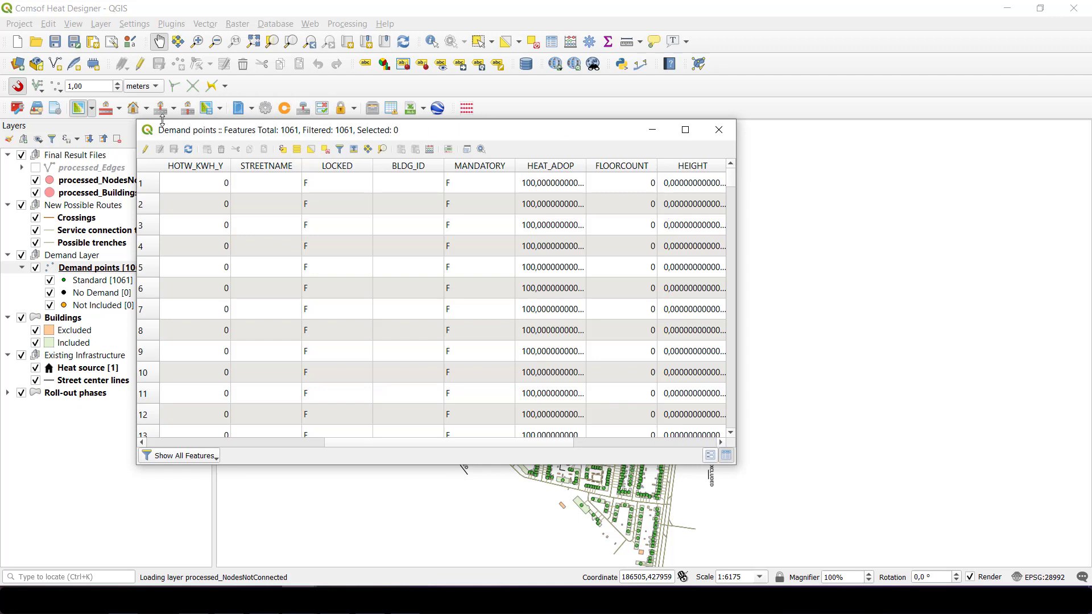
drag(137, 121, 79, 66)
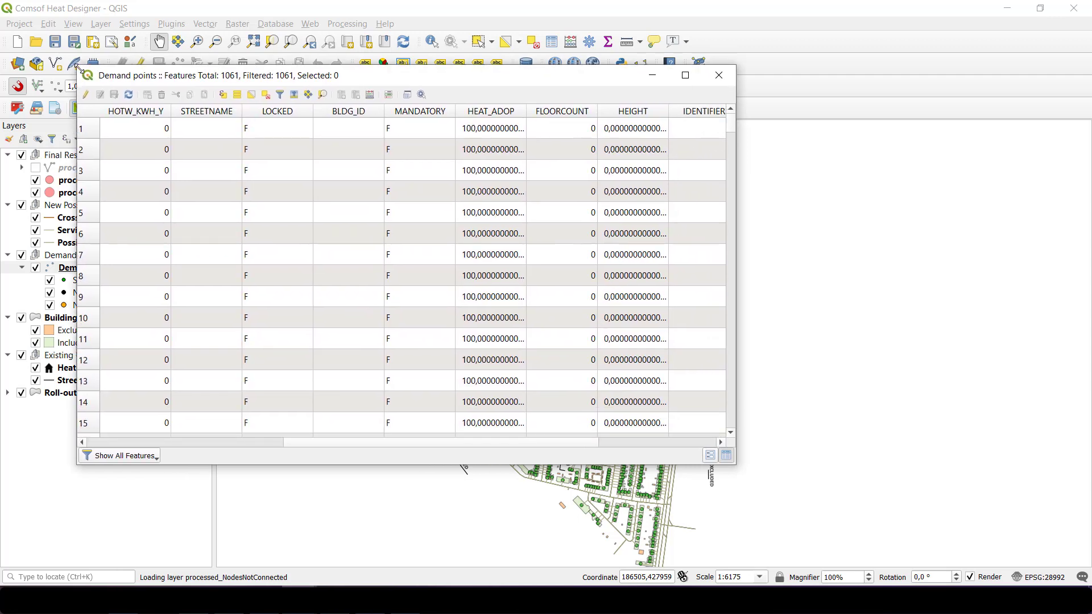
drag(304, 446, 115, 428)
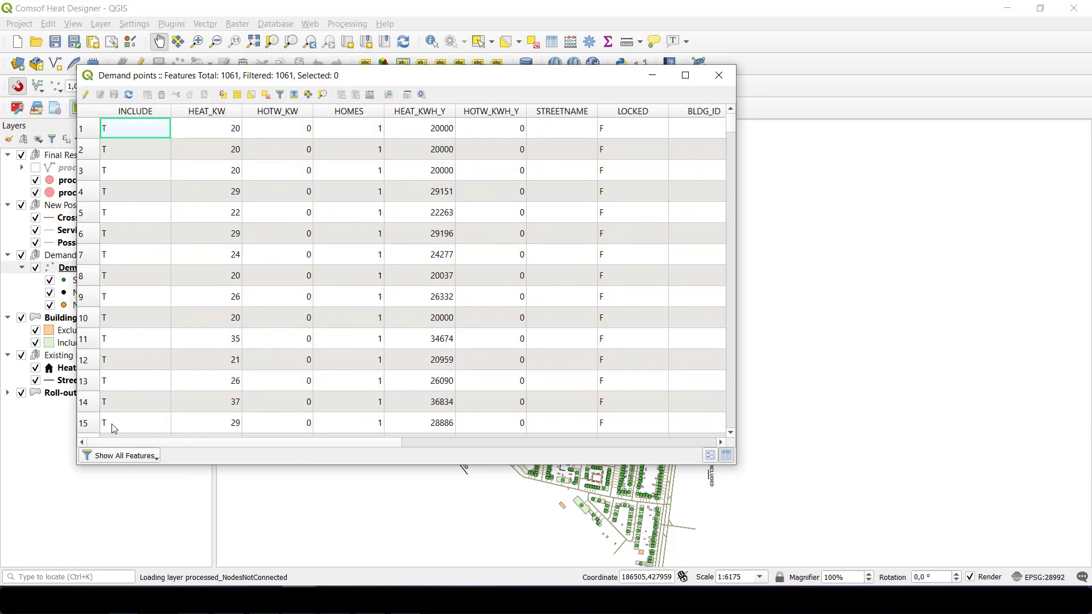
click(432, 113)
click(433, 116)
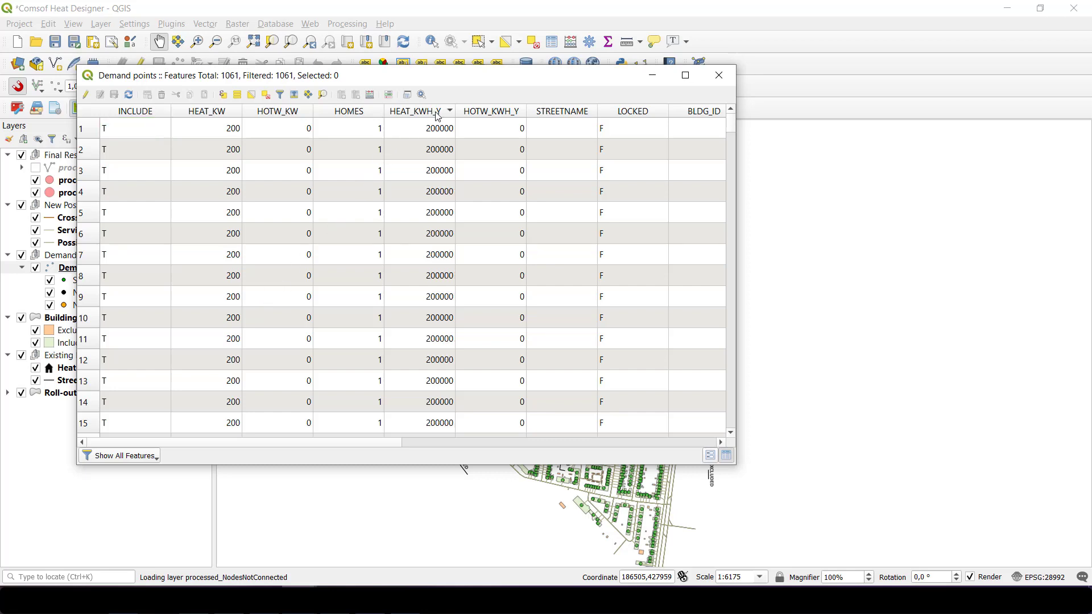
click(87, 134)
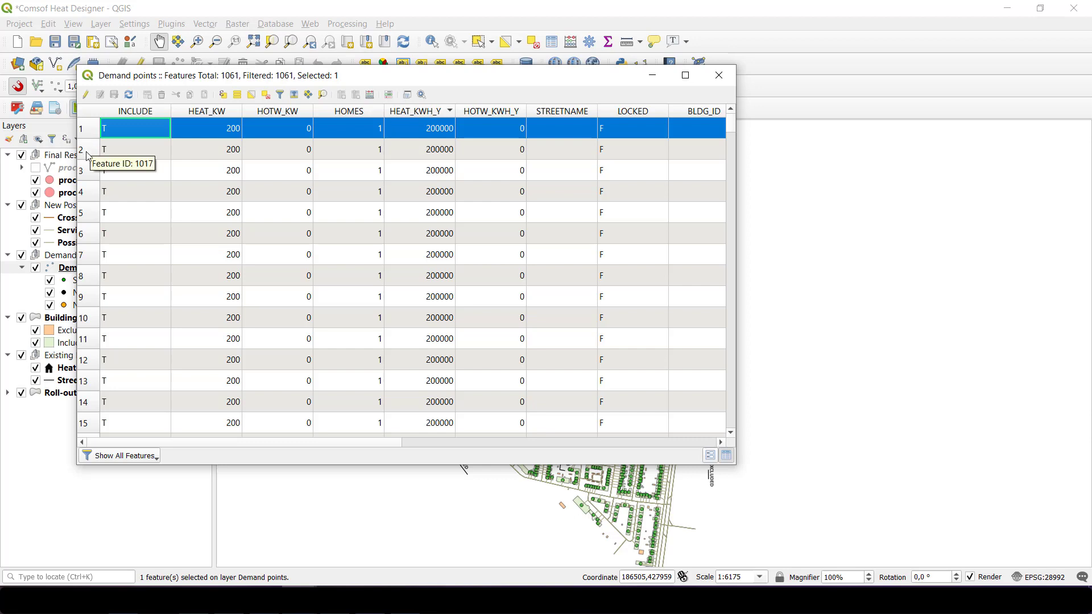
shift+click(86, 322)
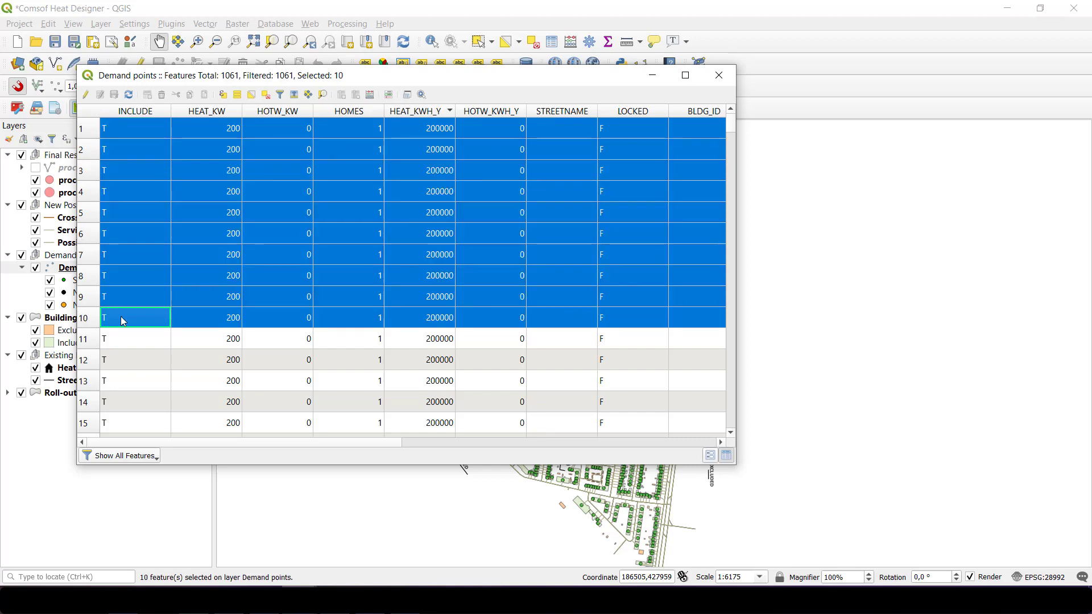
Step: Make the Demand points layer editable and update the MANDATORY field to 'T' for the selected demand points only
click(91, 98)
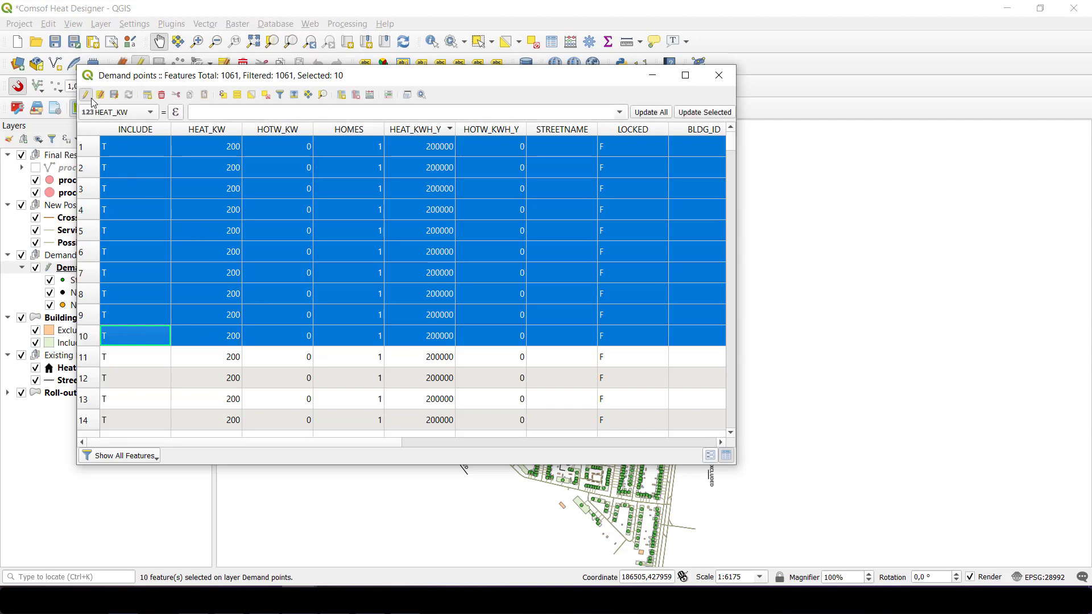
click(137, 110)
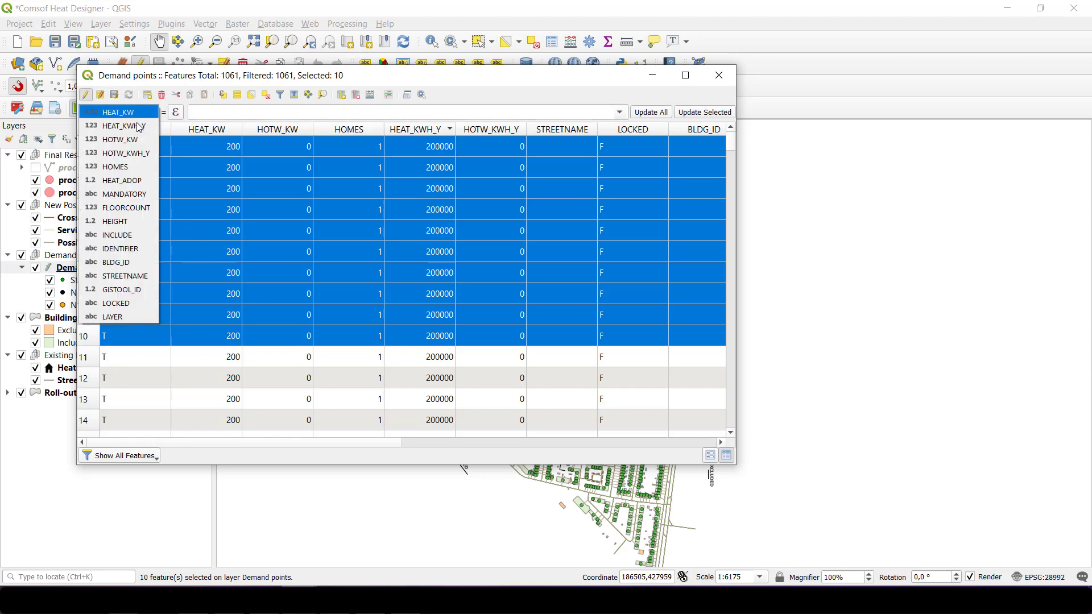
click(125, 194)
click(211, 112)
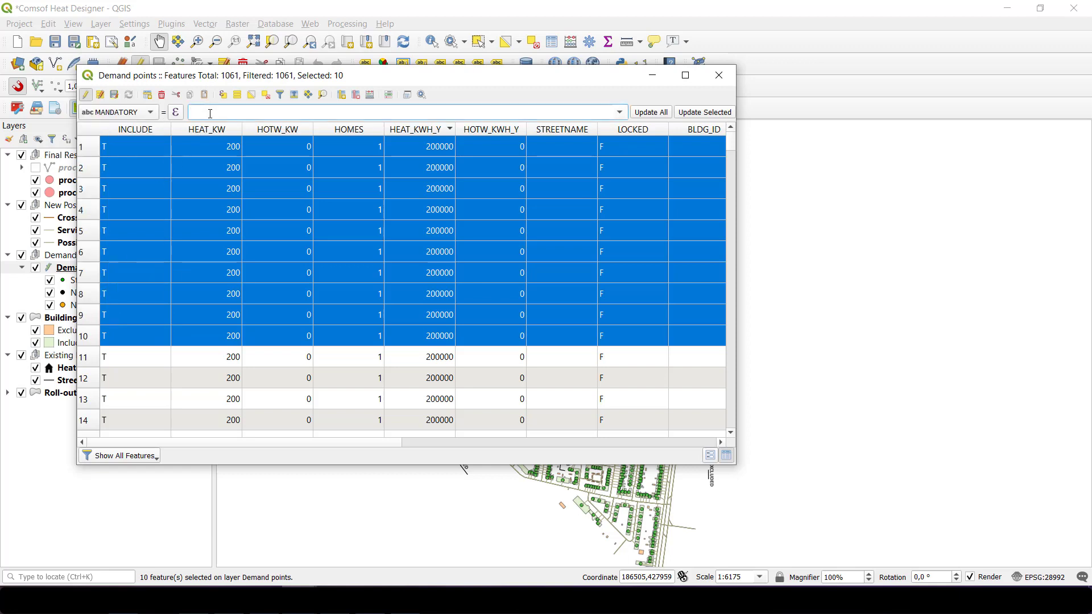
text('T')
click(680, 116)
drag(390, 444, 509, 444)
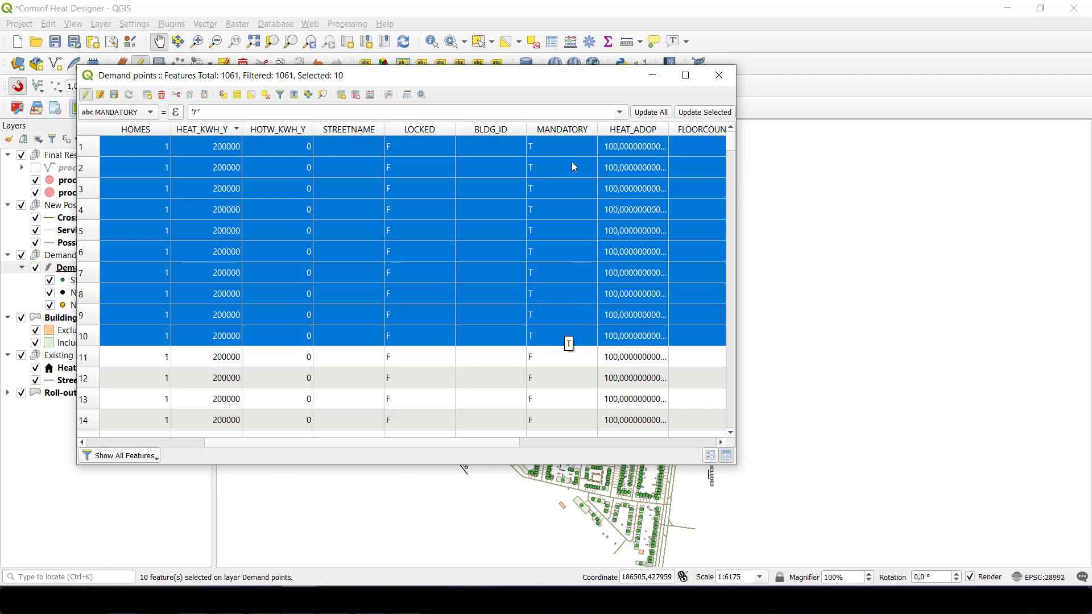
Step: Stop editing the Demand points layer, save its changes and close the attribute table
drag(581, 83, 671, 430)
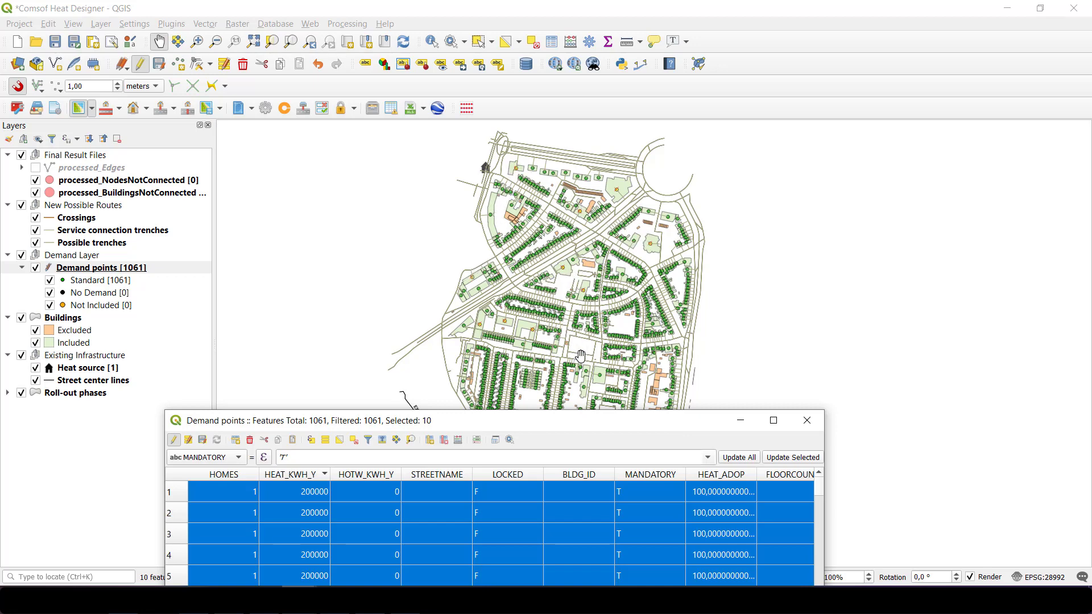
drag(599, 424, 594, 158)
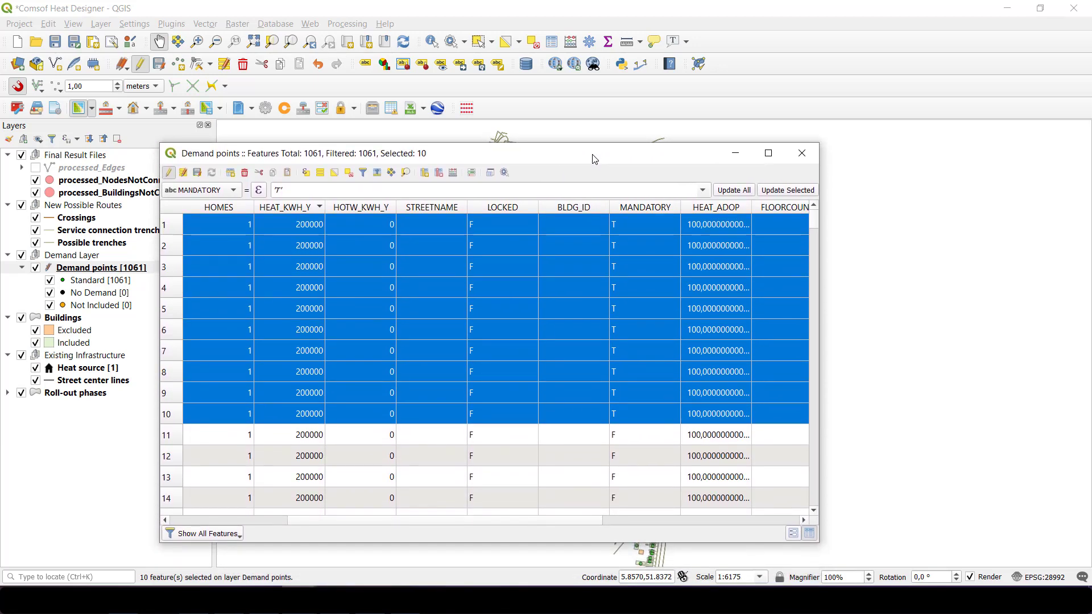
click(169, 173)
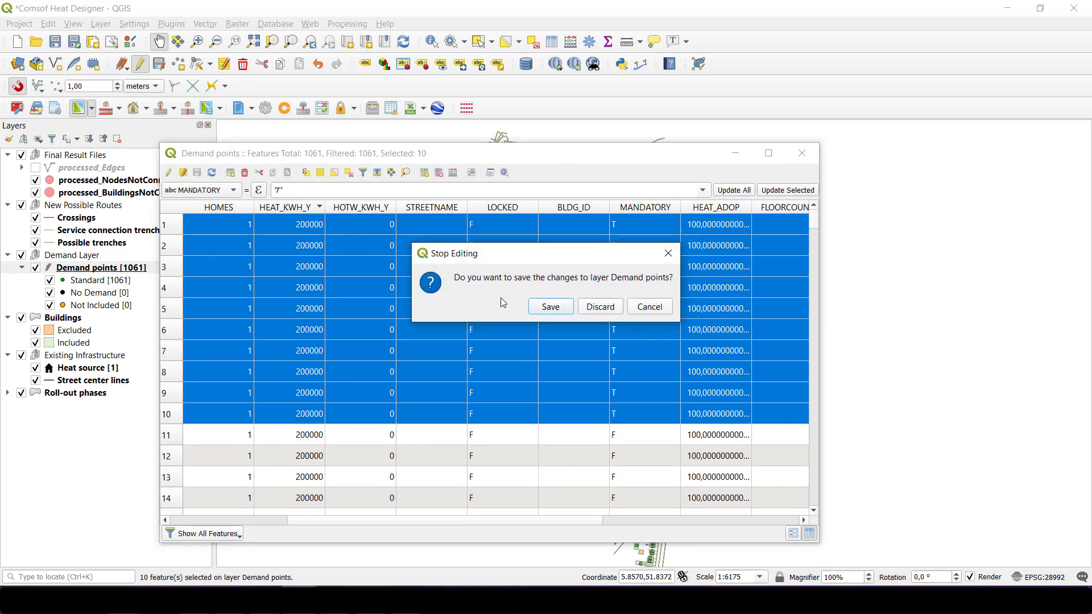
click(549, 307)
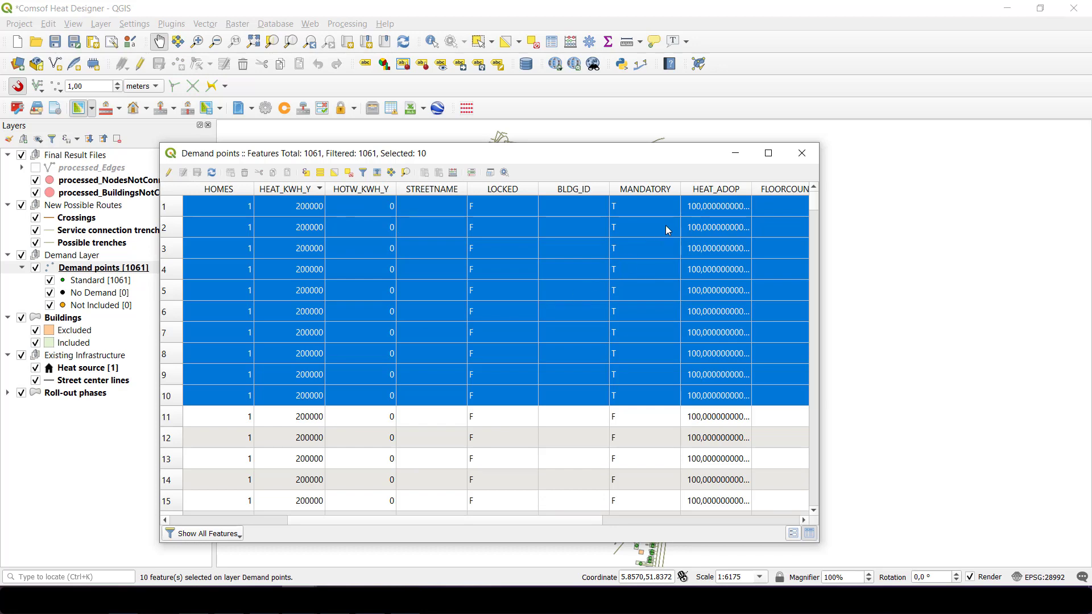
click(802, 153)
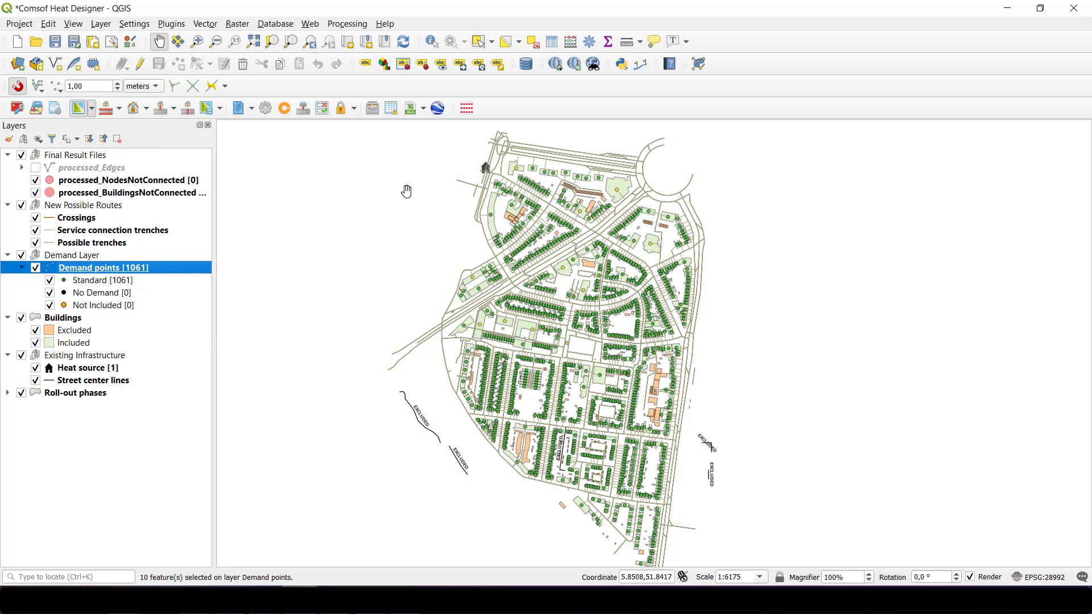
Step: Process the area to validate the changed demand points, and calculate the network
click(208, 117)
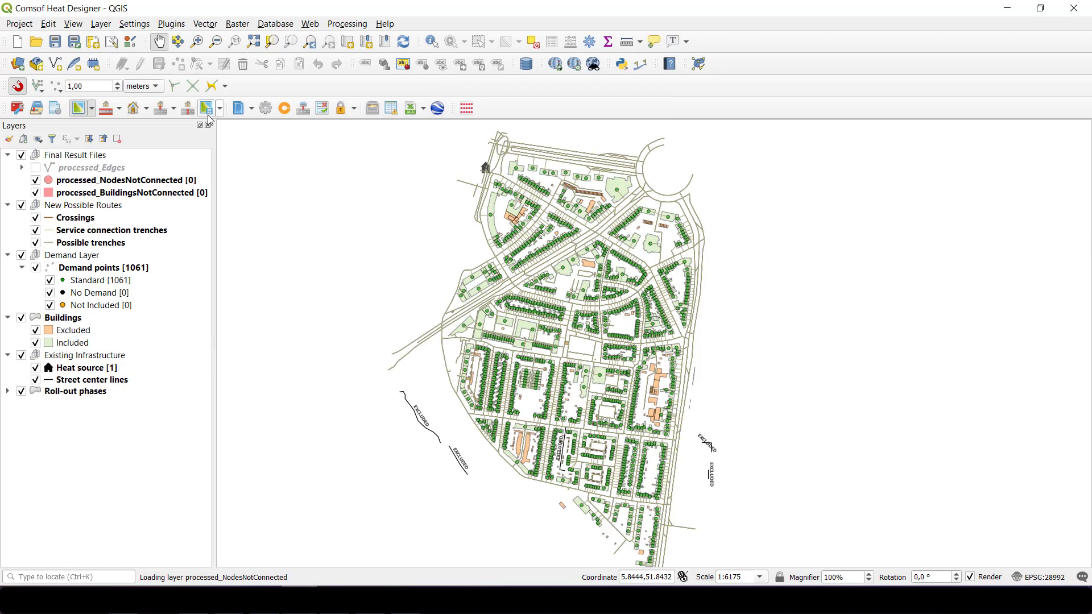
click(283, 109)
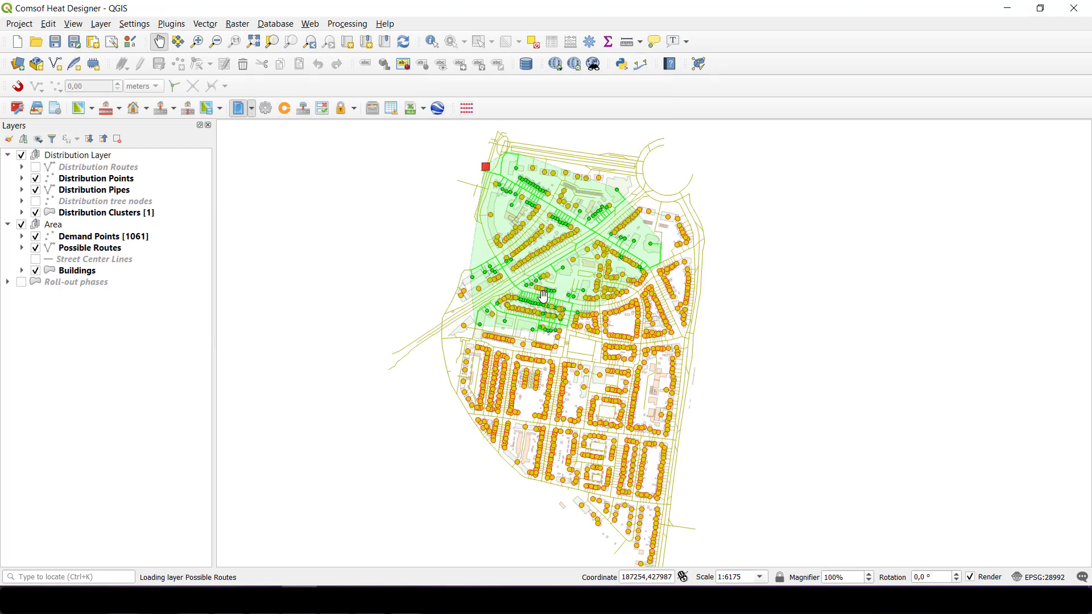
Step: Examine the extent of the recalculated distribution cluster and identify the attributes of the distribution point at the heat source
scroll(543, 295, up, 1)
drag(543, 296, 592, 367)
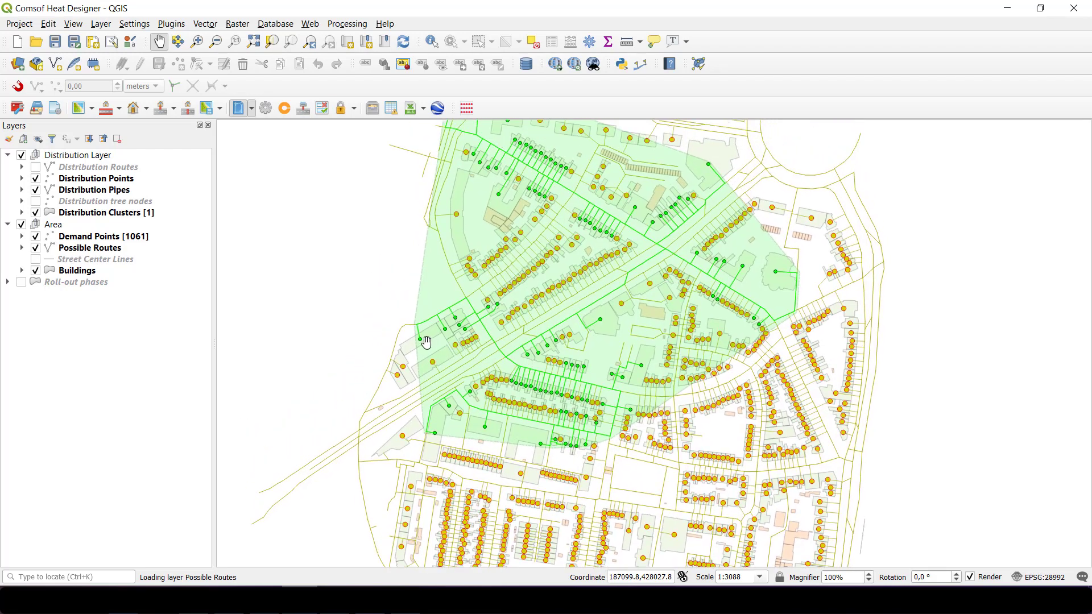
drag(458, 296, 445, 343)
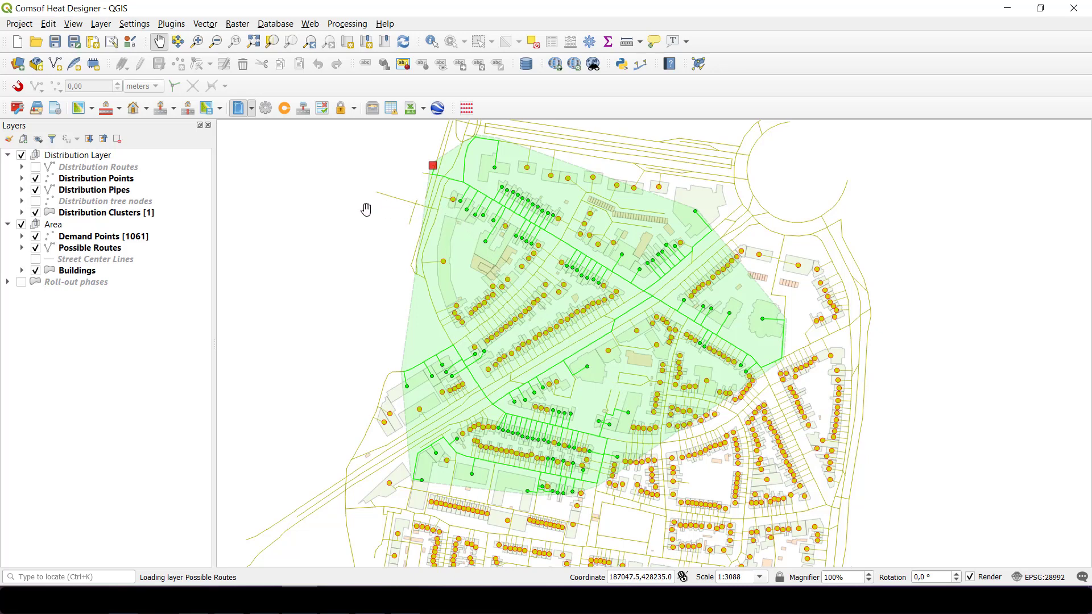
click(431, 41)
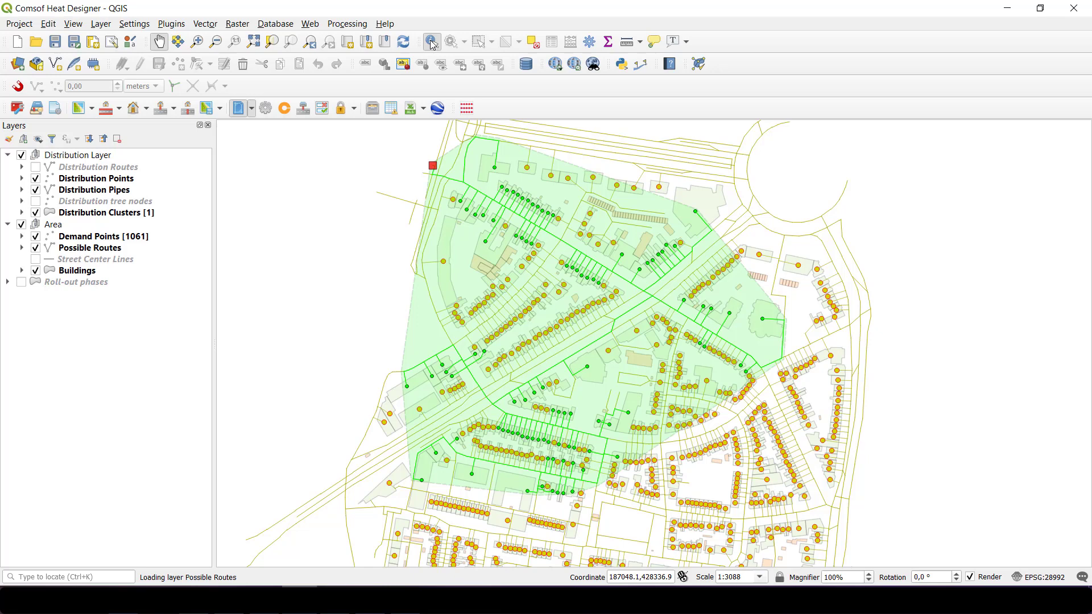
click(432, 168)
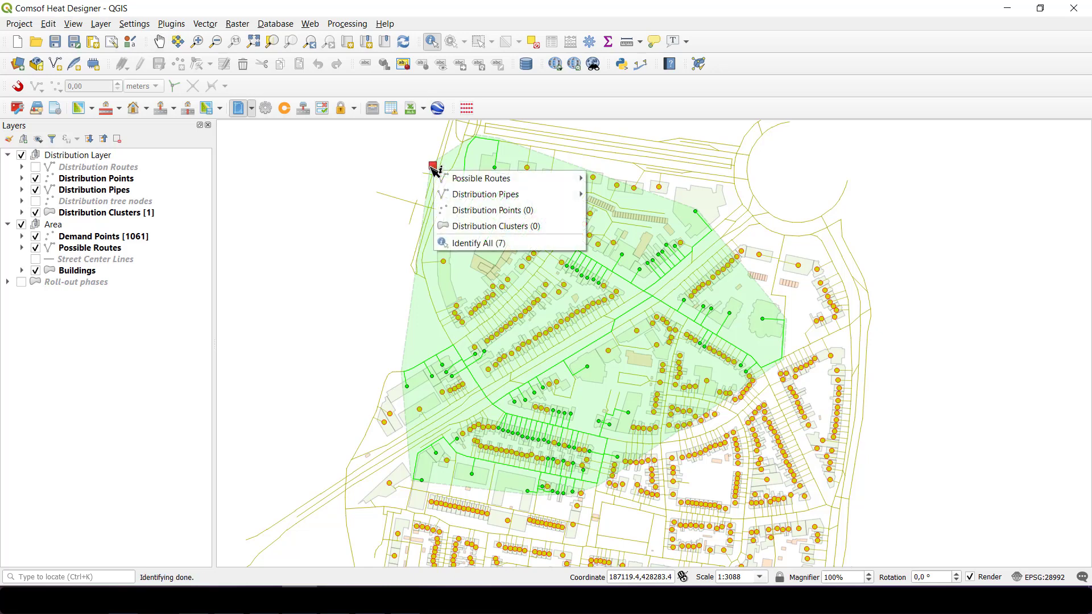
click(460, 210)
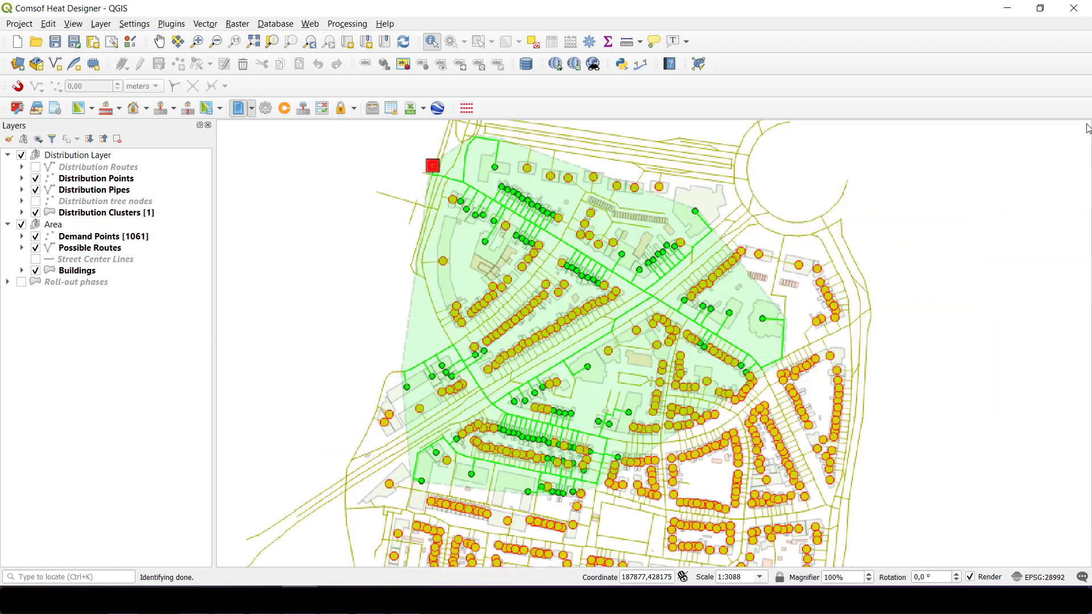
click(1087, 125)
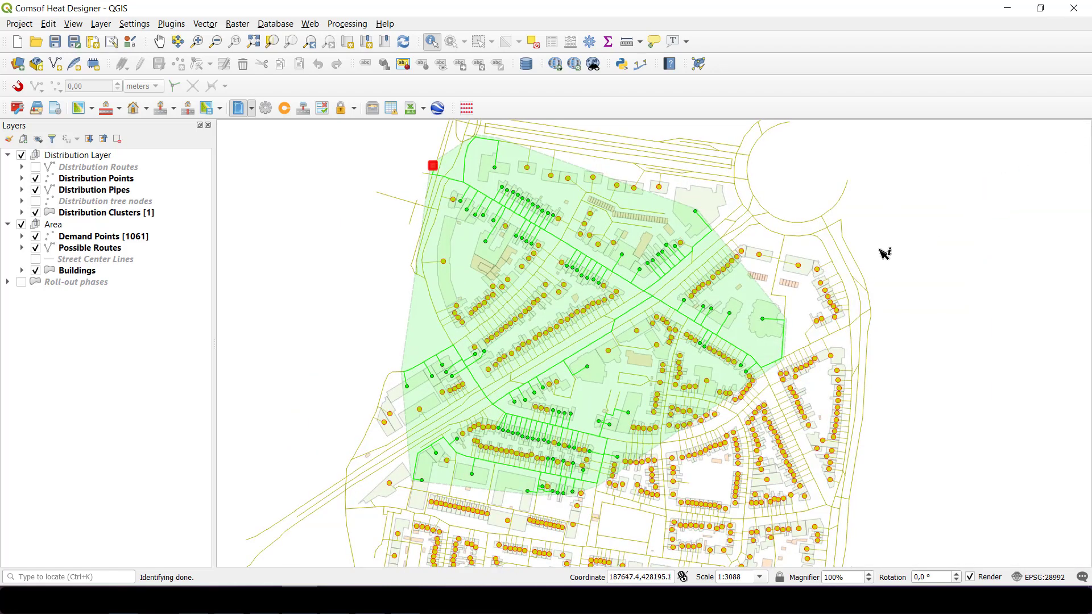
Step: Identify the demand point of the large building at the cluster's eastern edge to check its heat demand and MANDATORY attribute
click(763, 316)
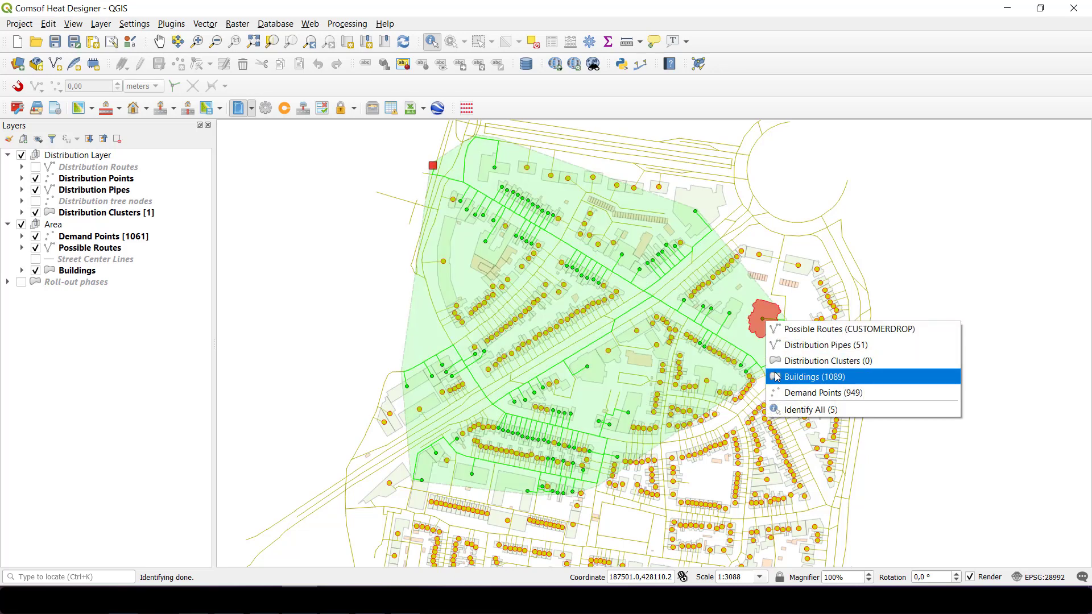
click(782, 392)
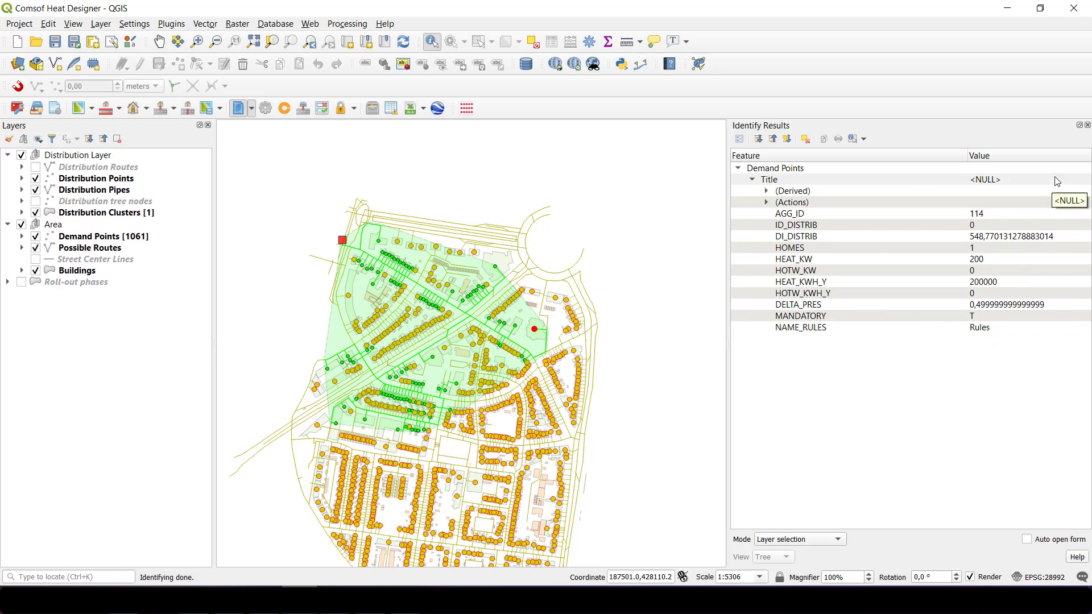
click(1087, 125)
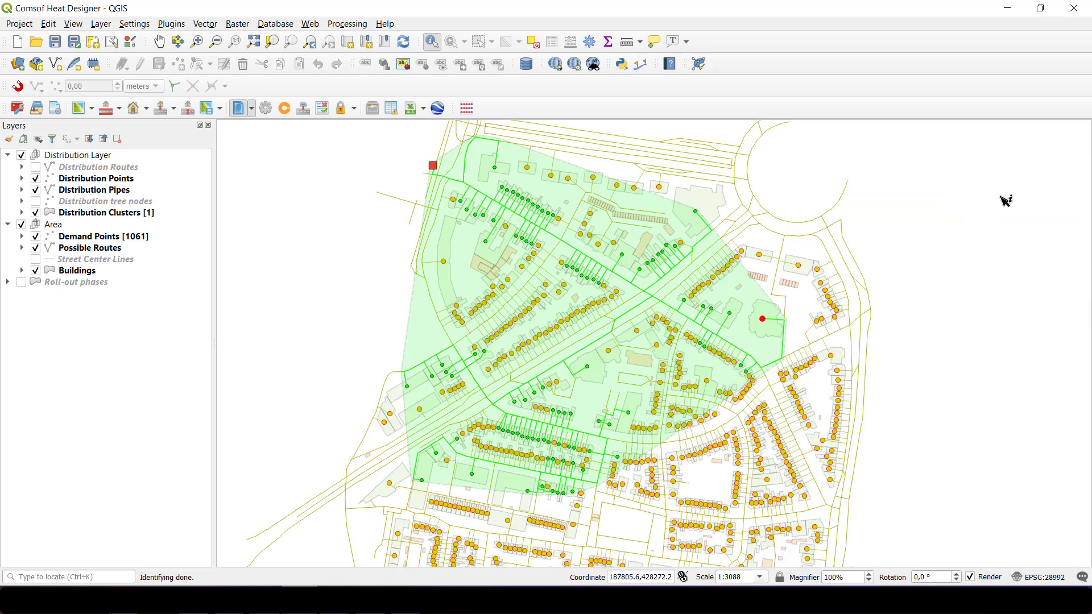